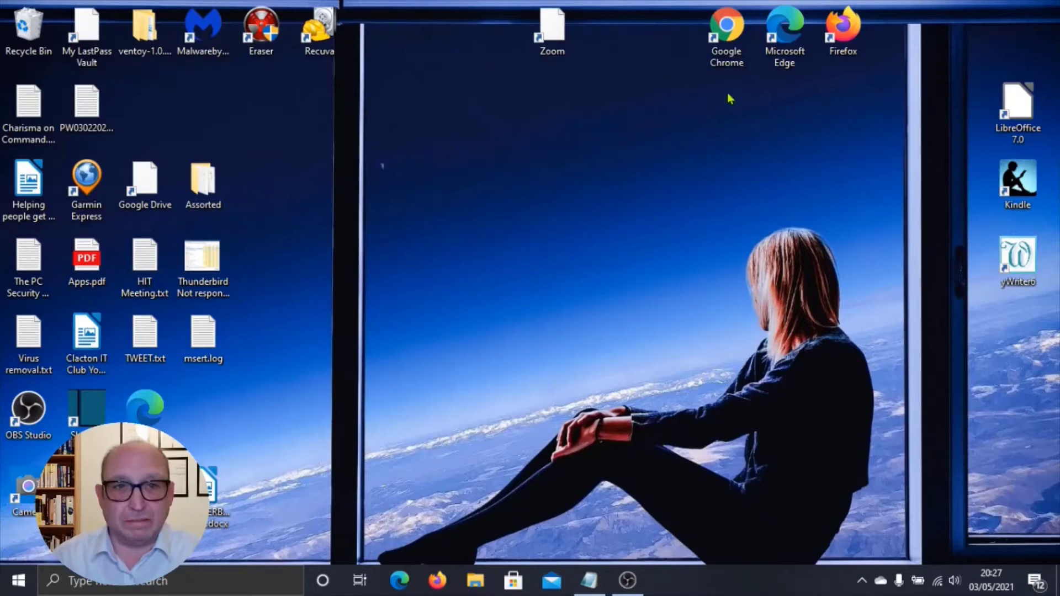
Launch Google Chrome and open Settings from the three-dot menu
{"action": "double_click", "coordinate": [729, 33]}
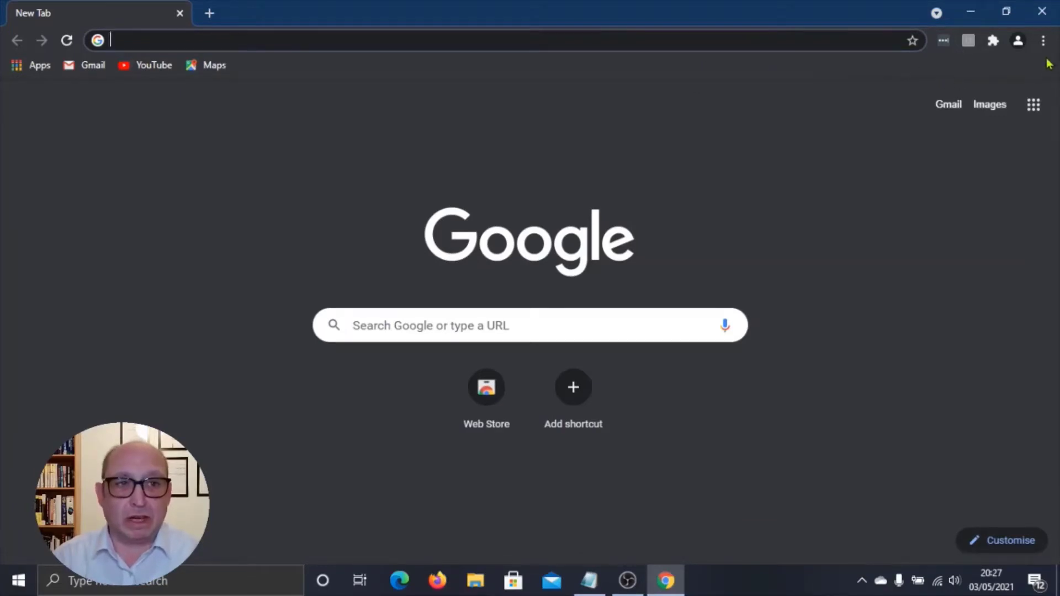
{"action": "left_click", "coordinate": [1043, 40]}
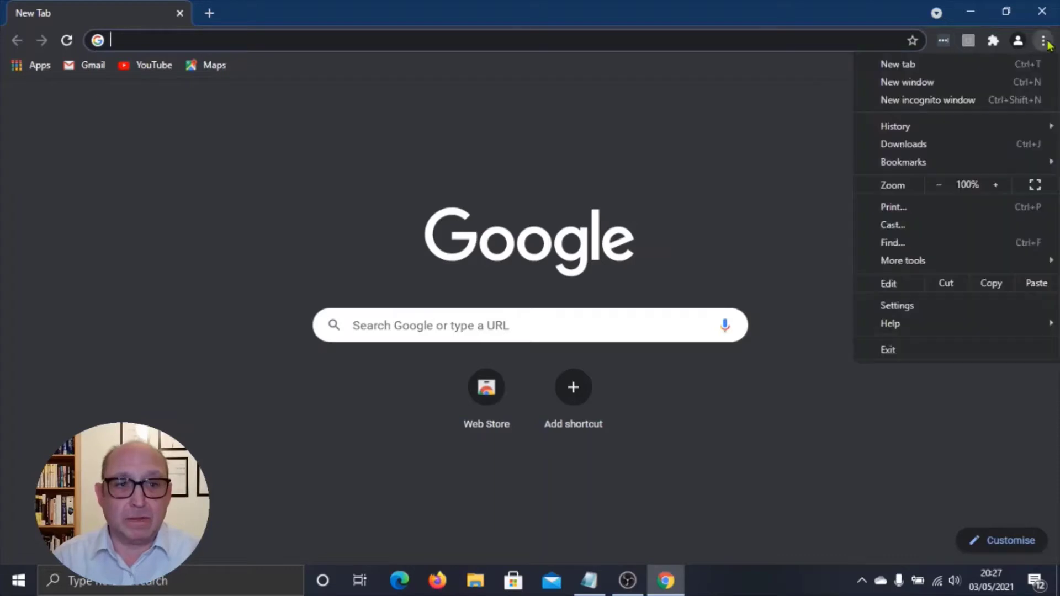
{"action": "left_click", "coordinate": [922, 306]}
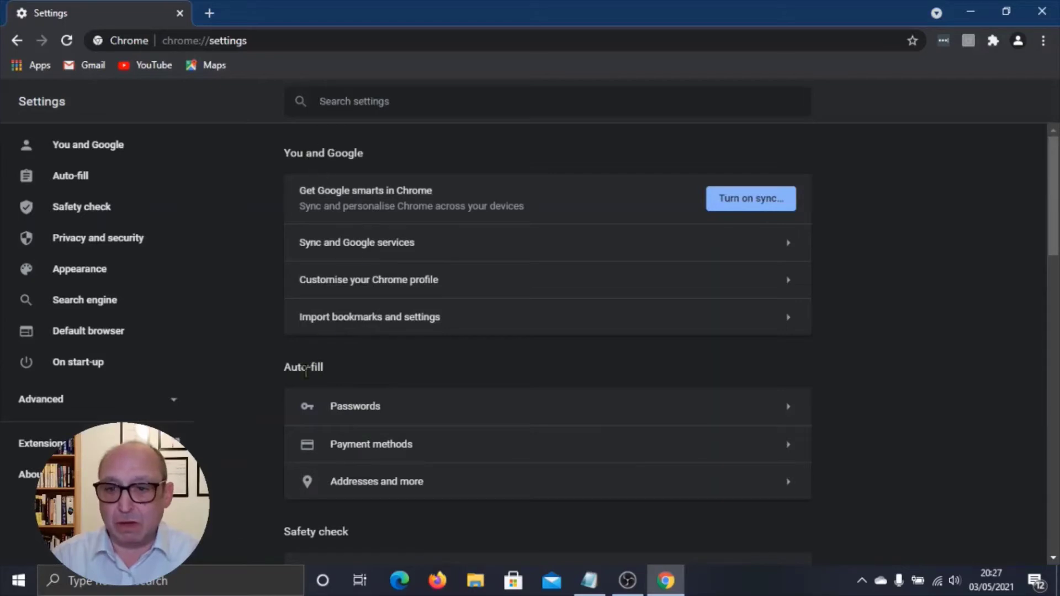
Open Passwords under Auto-fill, where no passwords are saved yet
{"action": "left_click", "coordinate": [354, 407]}
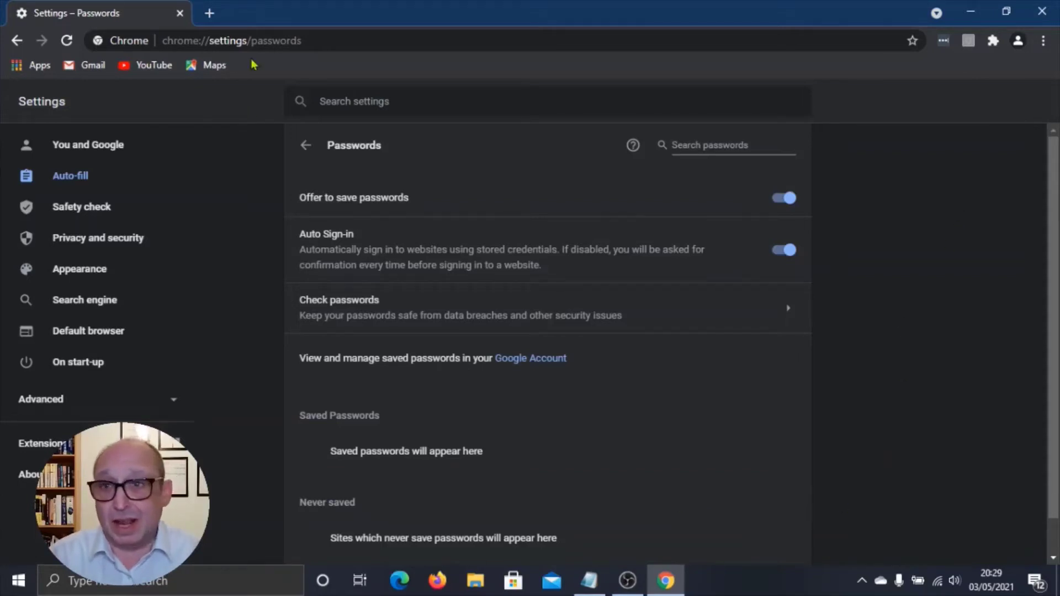
In a new tab, search 'grammerly' and follow the Grammarly Sign in sitelink
{"action": "left_click", "coordinate": [209, 13]}
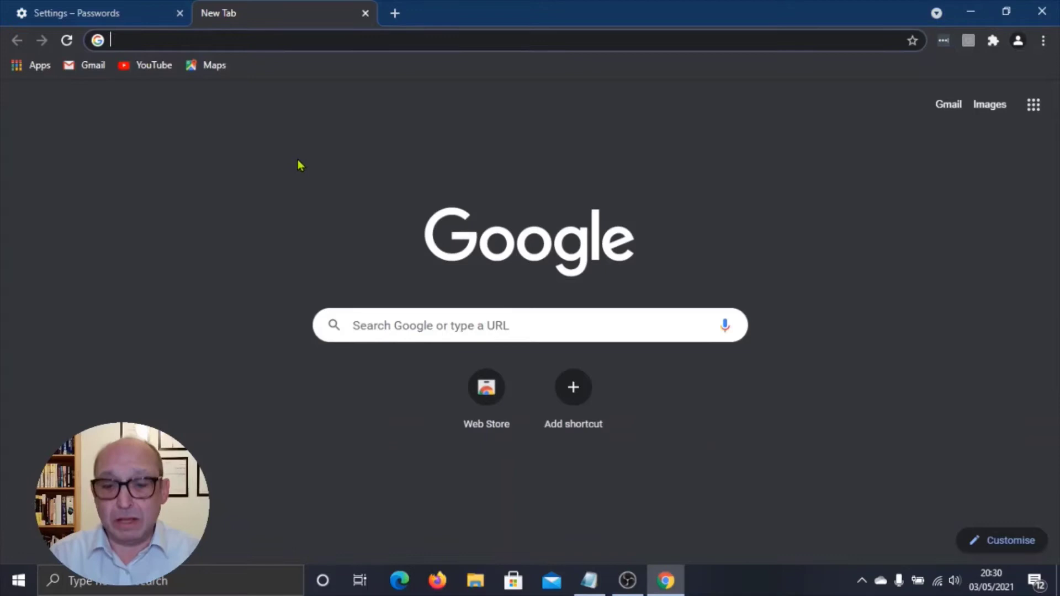
{"action": "type", "text": "gra"}
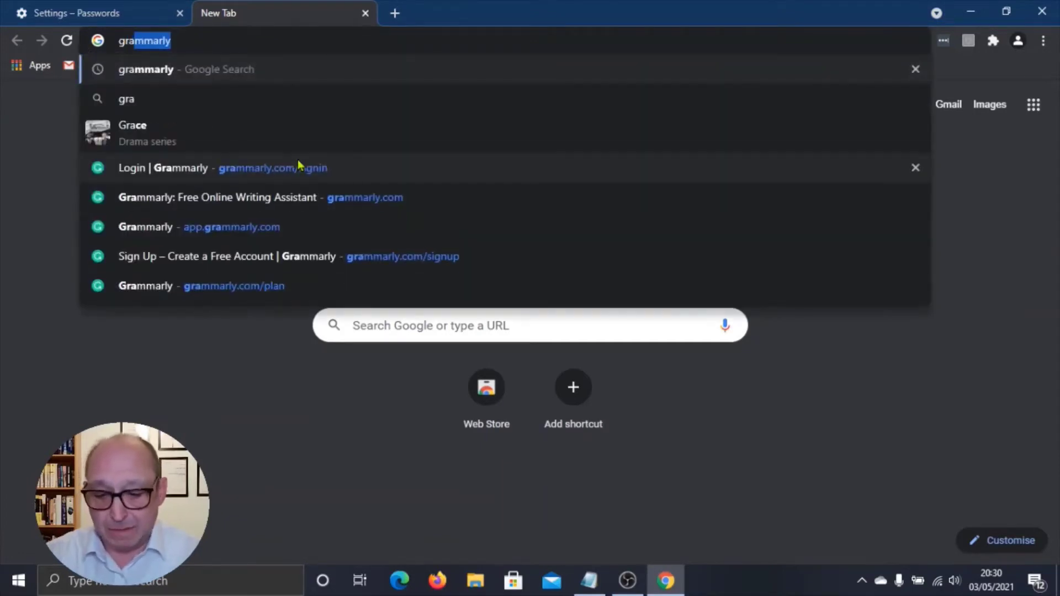
{"action": "type", "text": "mmerly"}
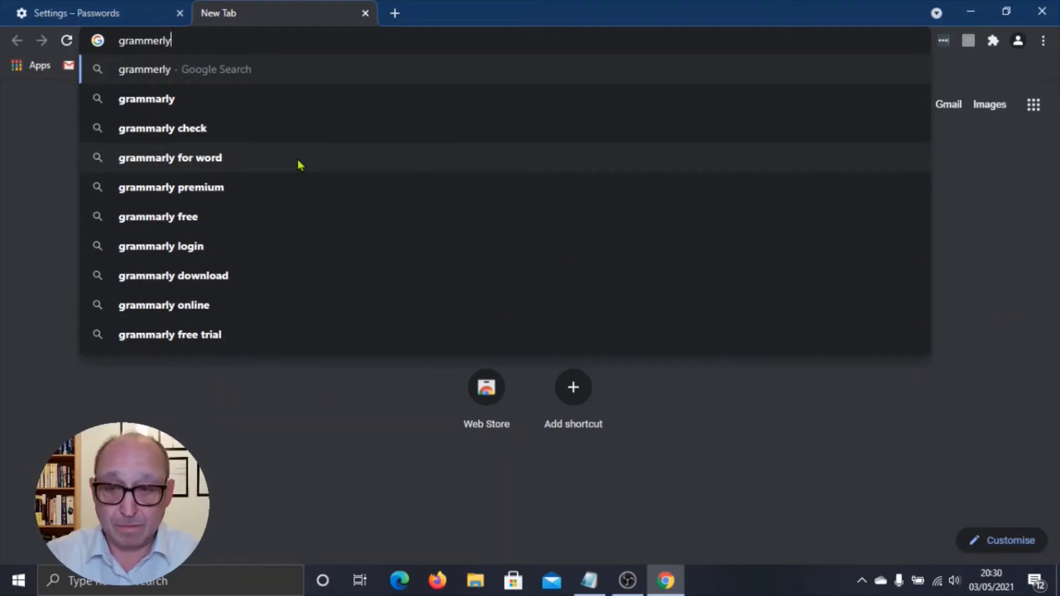
{"action": "key", "text": "Return"}
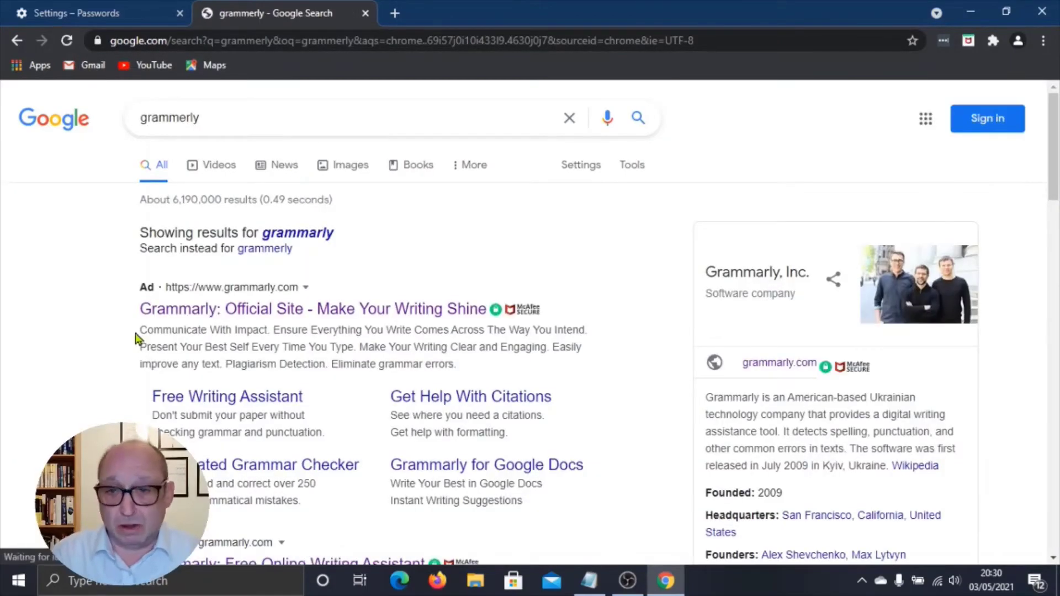
{"action": "scroll", "coordinate": [87, 411], "scroll_direction": "down", "scroll_amount": 4}
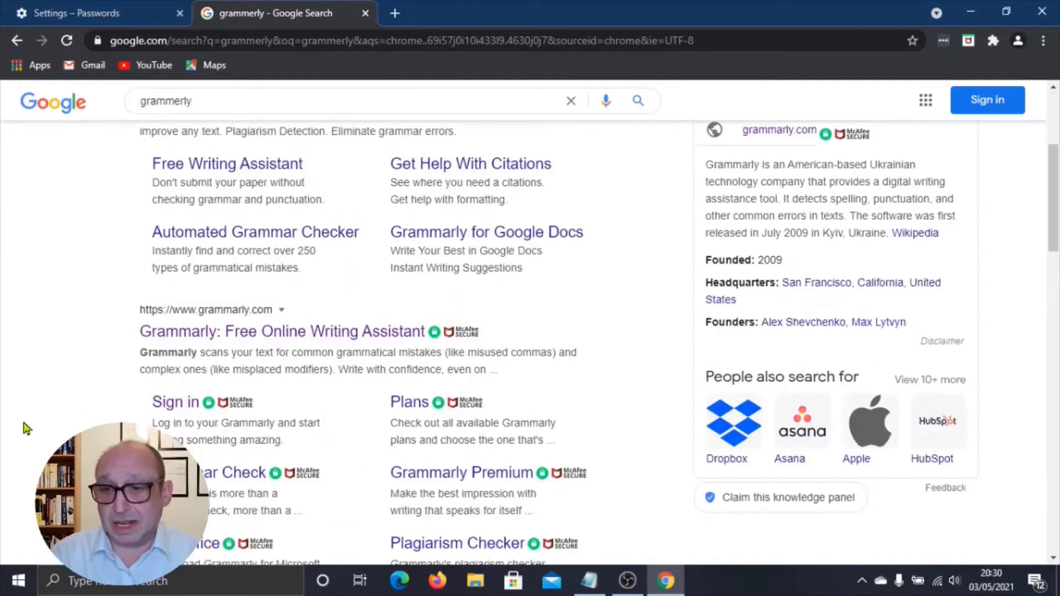
{"action": "left_click", "coordinate": [166, 405]}
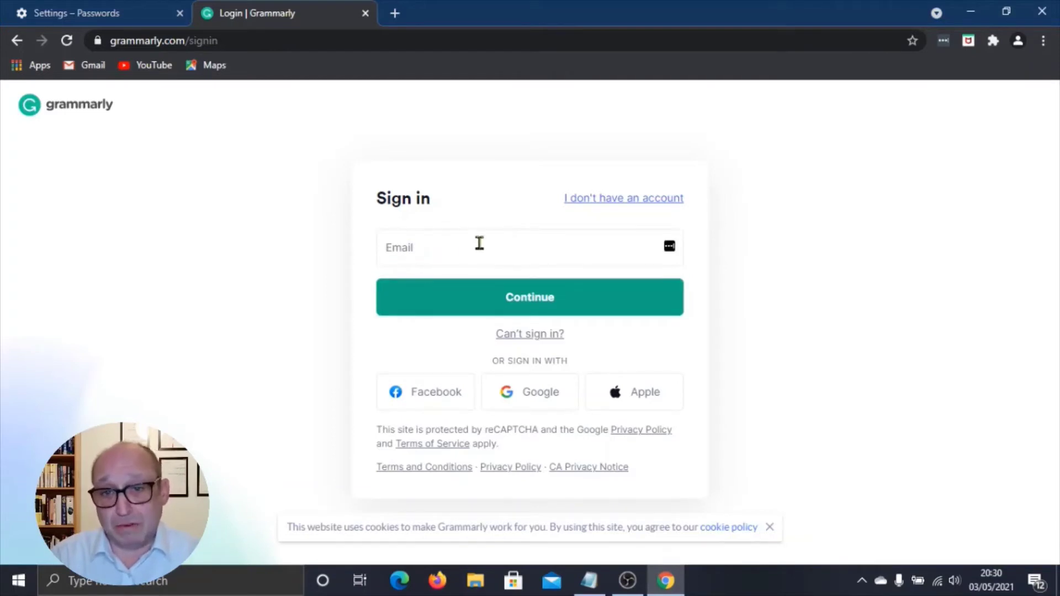
Enter the account's e-mail address in the Email field and continue to the password step
{"action": "left_click", "coordinate": [444, 245]}
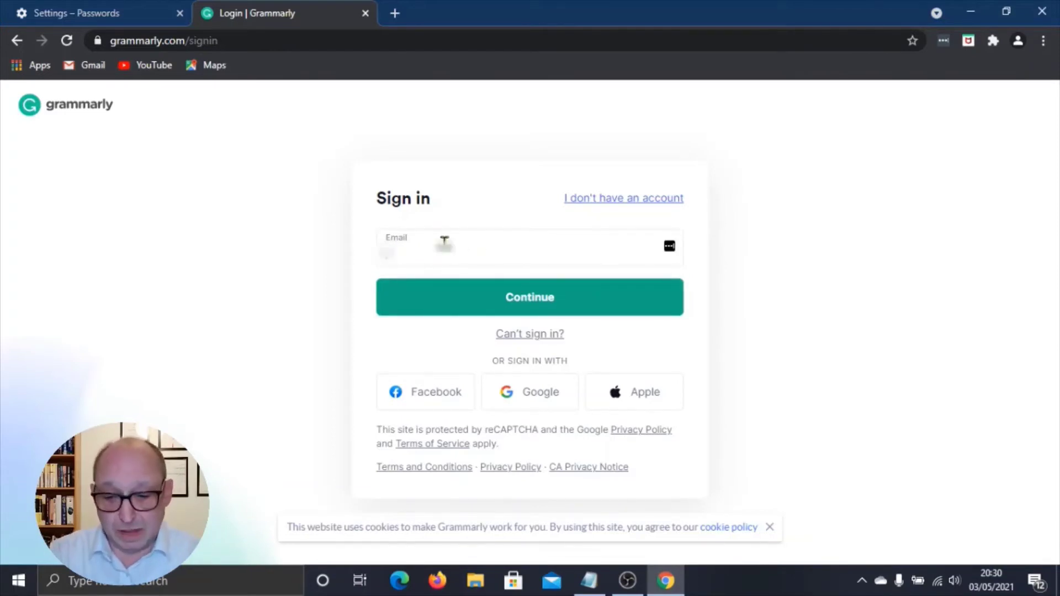
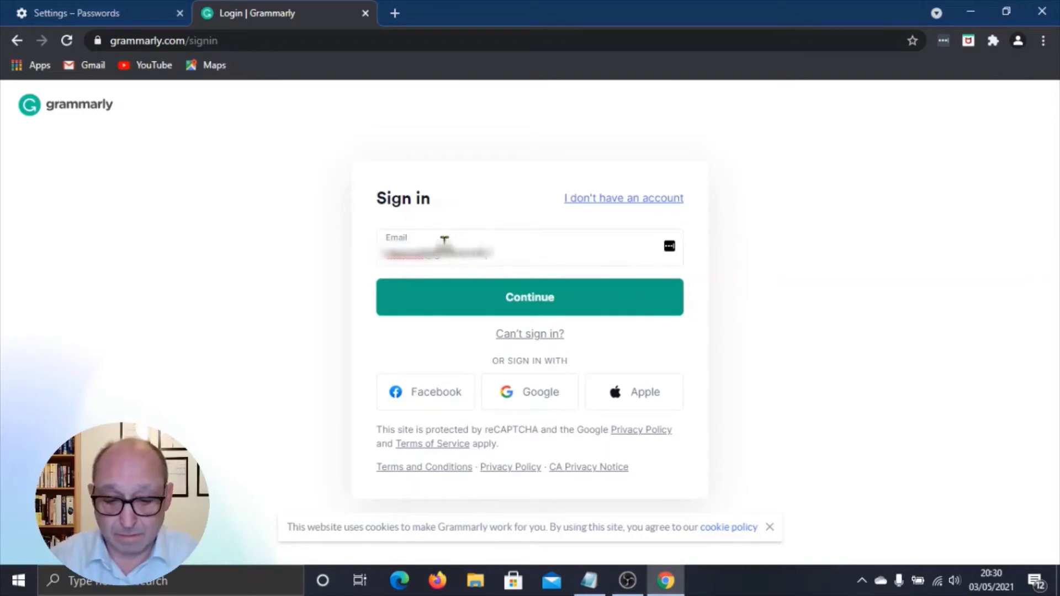
{"action": "left_click", "coordinate": [473, 305]}
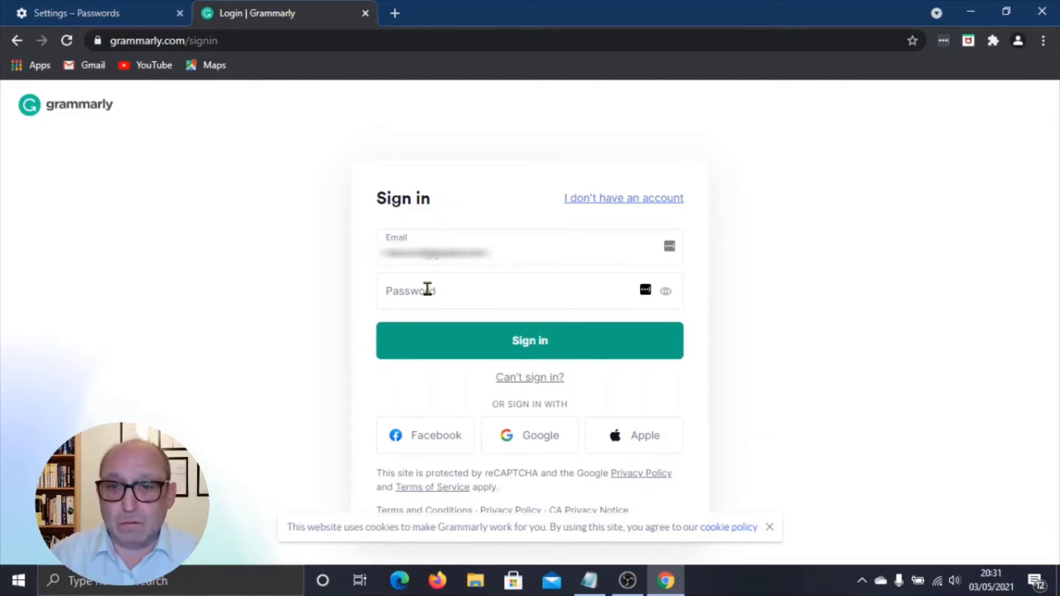
Paste the account password into the Password field from its right-click menu
{"action": "right_click", "coordinate": [427, 289]}
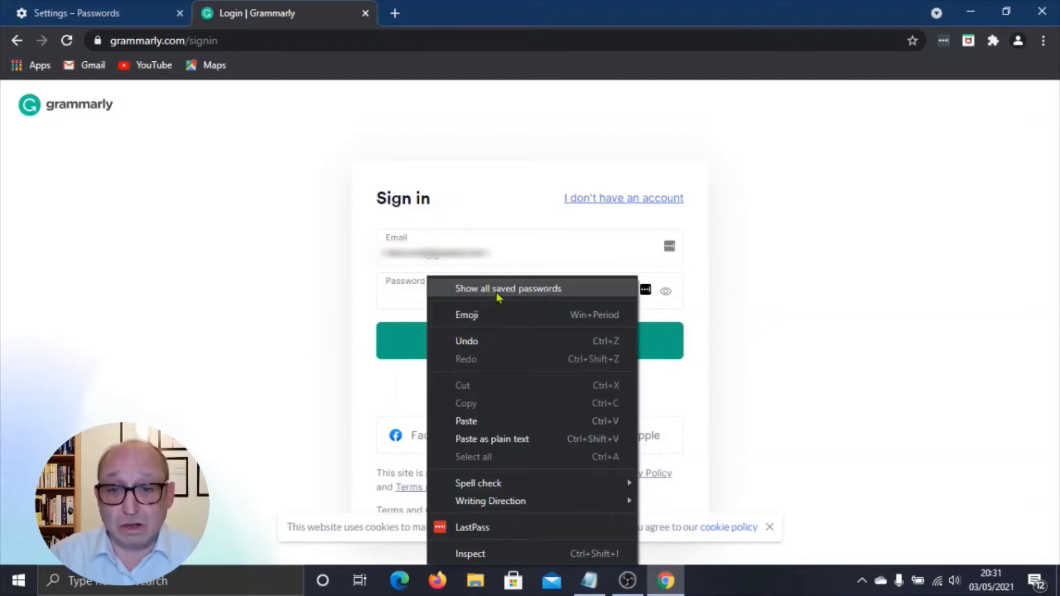
{"action": "left_click", "coordinate": [397, 292]}
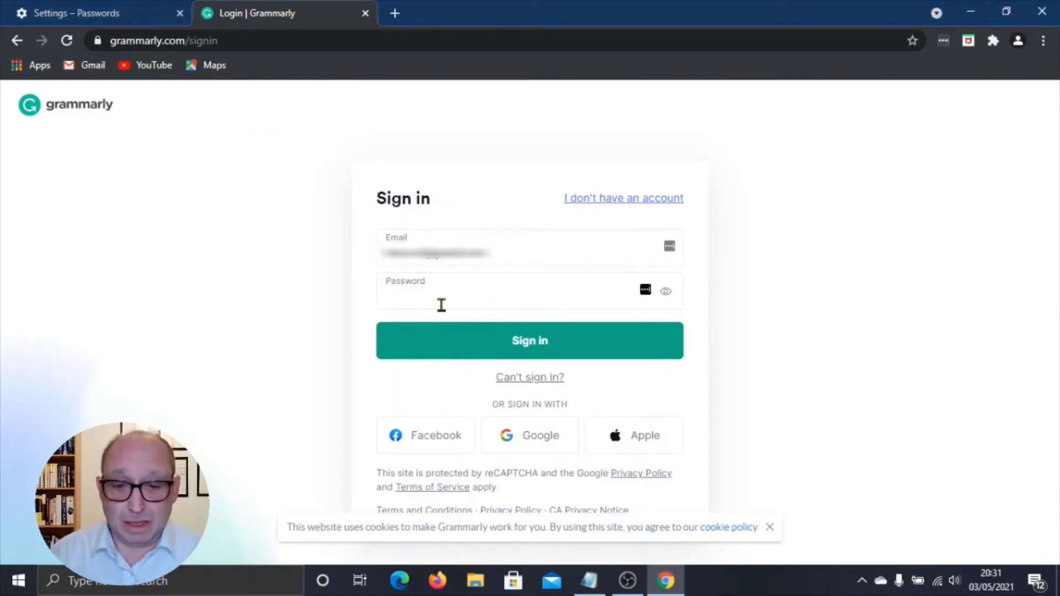
{"action": "right_click", "coordinate": [410, 296]}
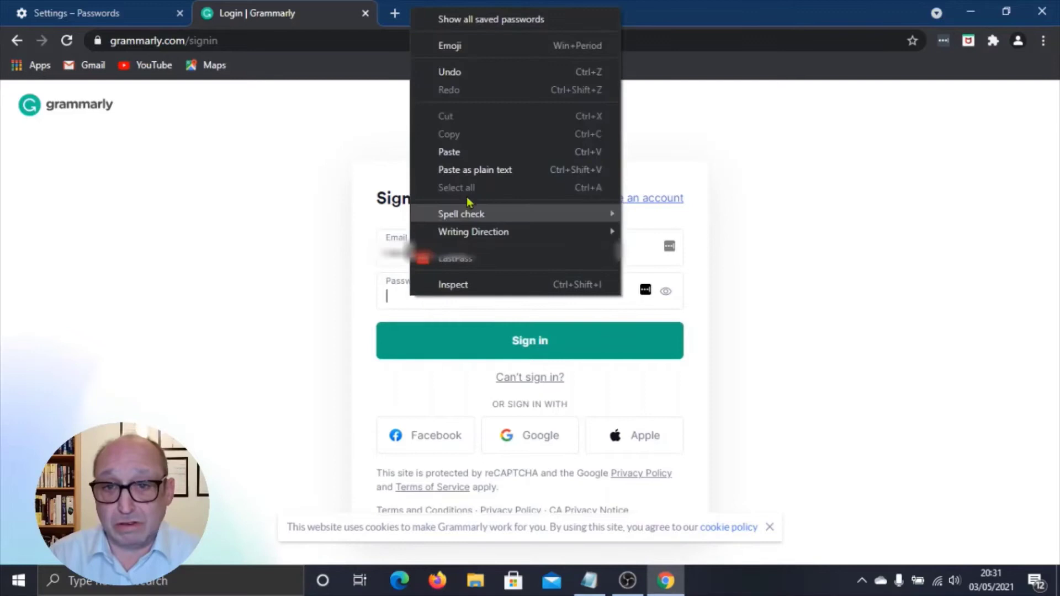
{"action": "left_click", "coordinate": [463, 155]}
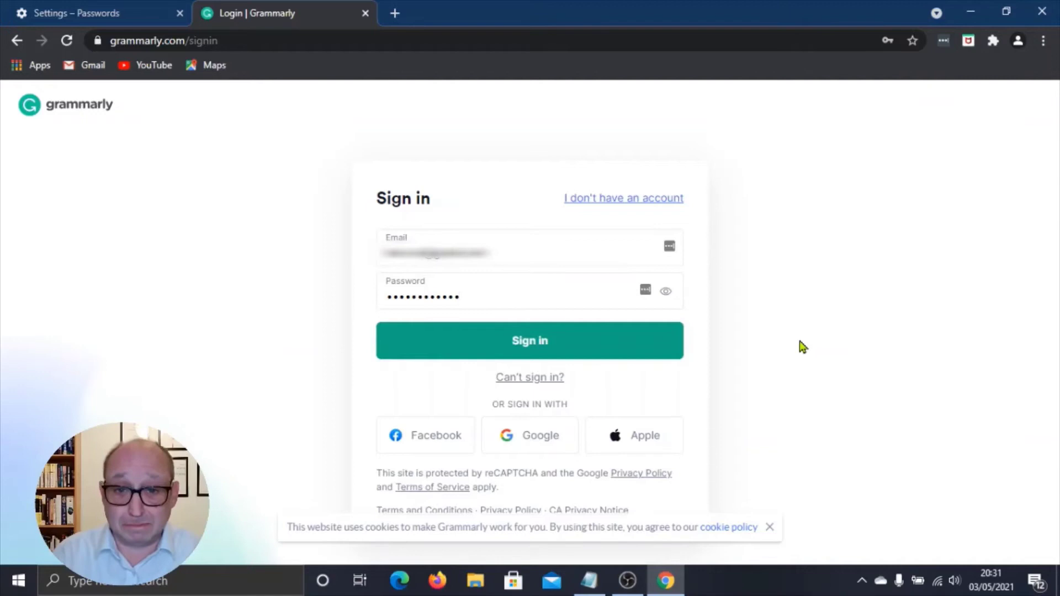
Sign in to Grammarly and accept Chrome's Save password? prompt
{"action": "left_click", "coordinate": [506, 345]}
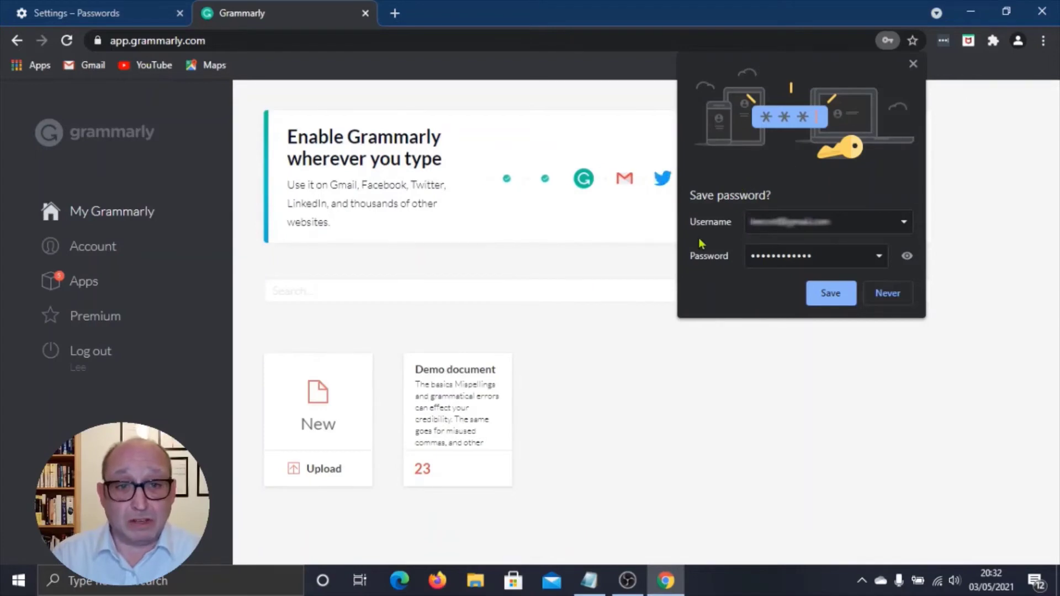
{"action": "left_click", "coordinate": [829, 294]}
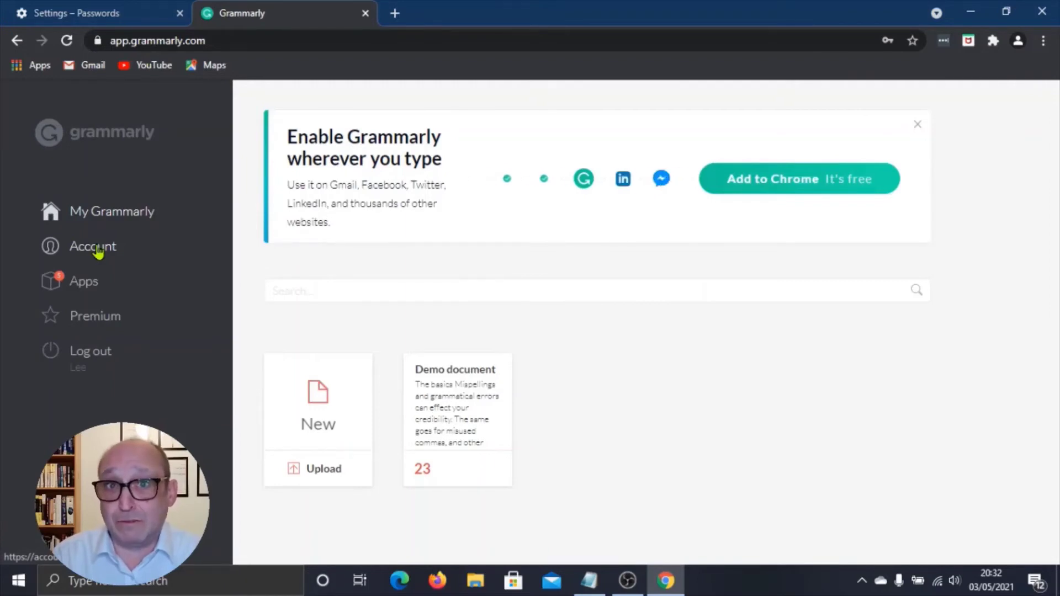
Open Account from the dashboard sidebar to view the profile's name, e-mail and password
{"action": "left_click", "coordinate": [98, 251]}
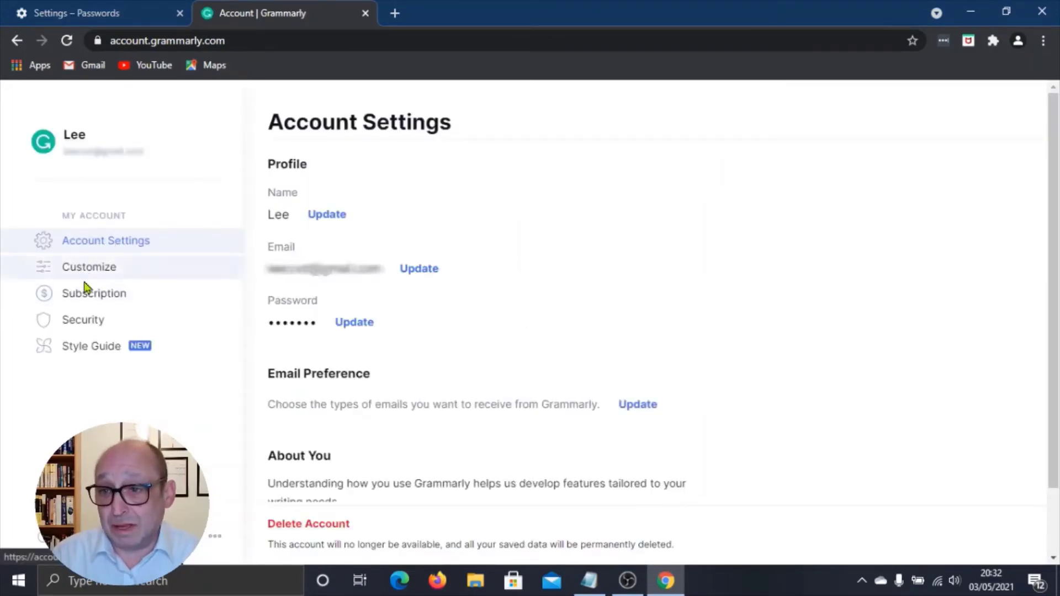
Open the Security page, showing two-step verification off and the Personal Data Report
{"action": "left_click", "coordinate": [74, 326]}
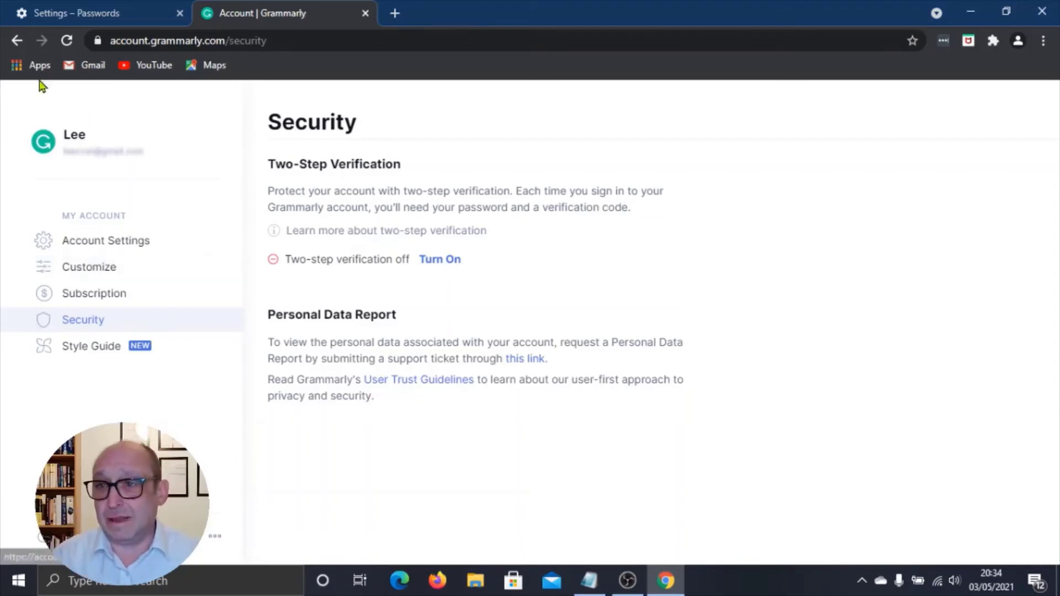
Return to the dashboard, log out, and open Log in to find the e-mail autofilled
{"action": "left_click", "coordinate": [17, 41]}
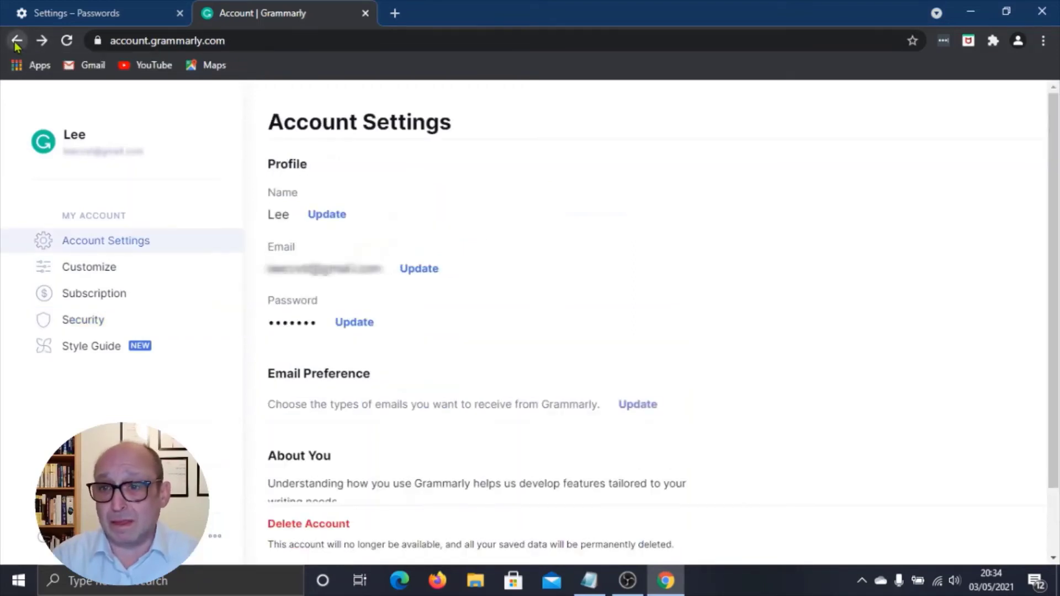
{"action": "left_click", "coordinate": [17, 41]}
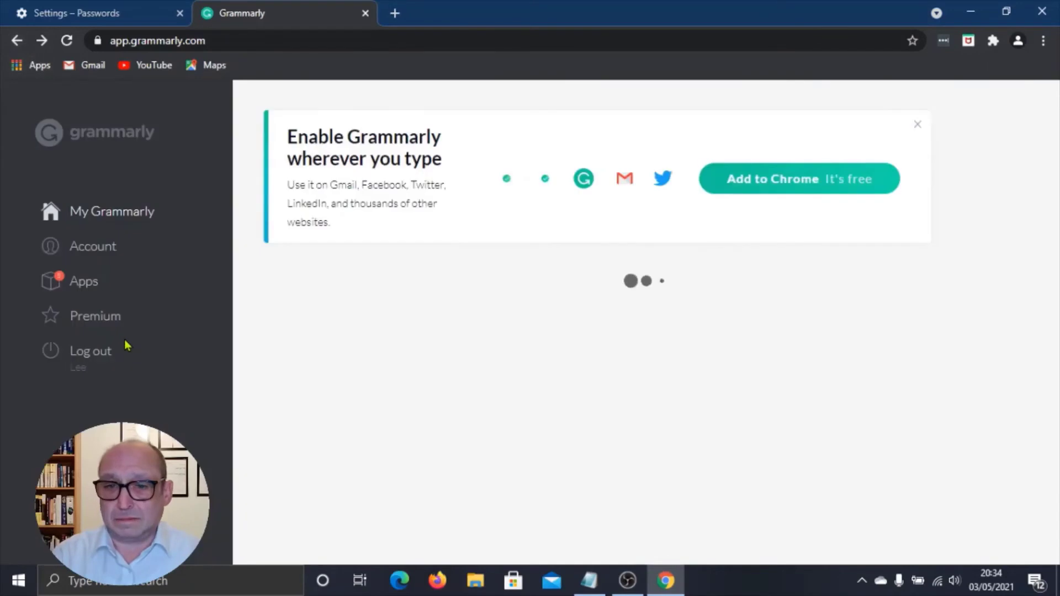
{"action": "left_click", "coordinate": [87, 353]}
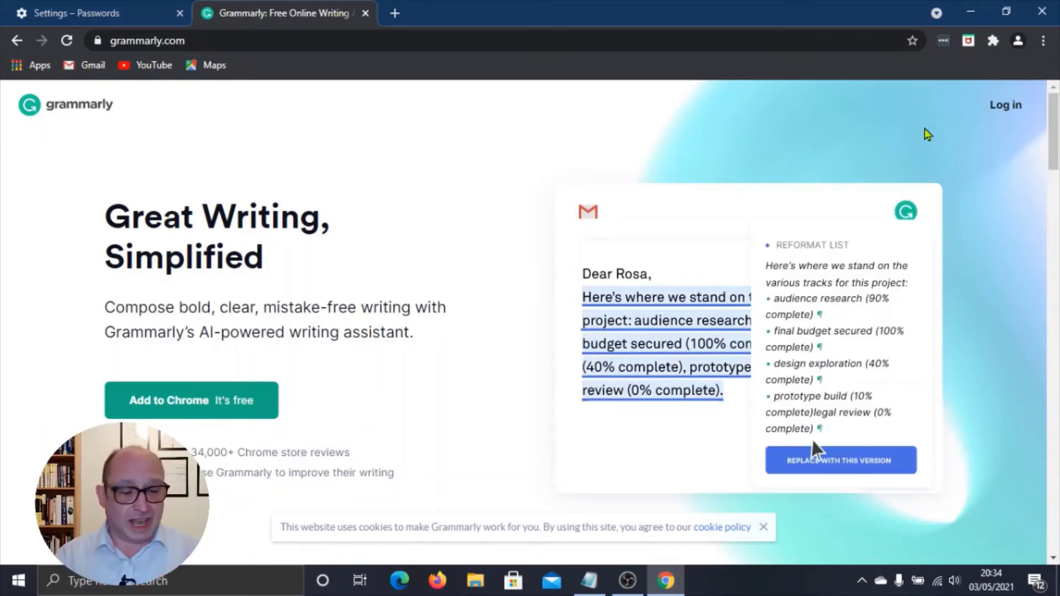
{"action": "left_click", "coordinate": [1003, 107]}
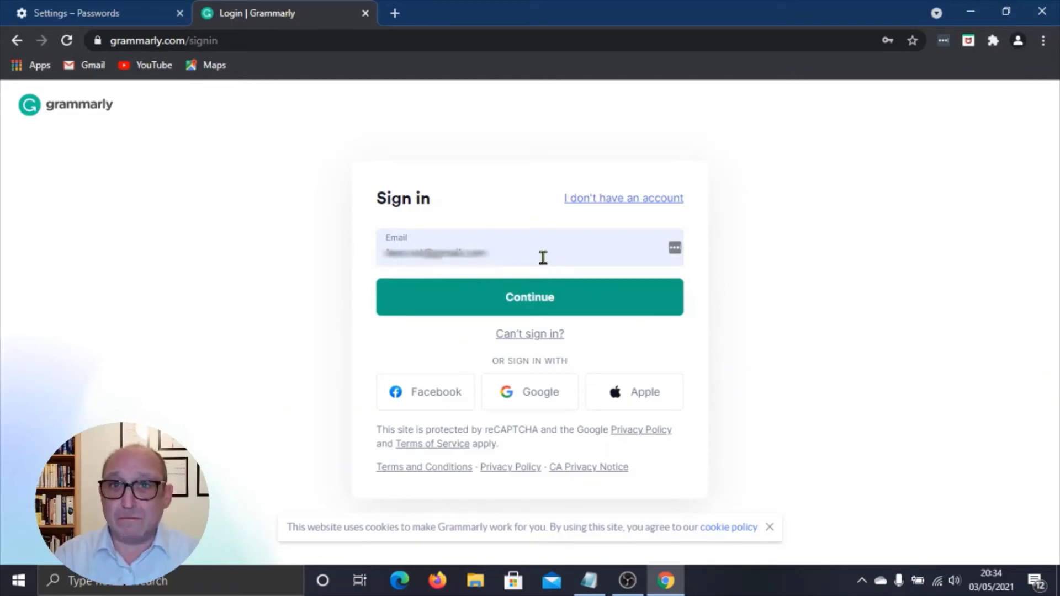
Continue past the autofilled e-mail so Chrome fills in the saved password
{"action": "left_click", "coordinate": [532, 300]}
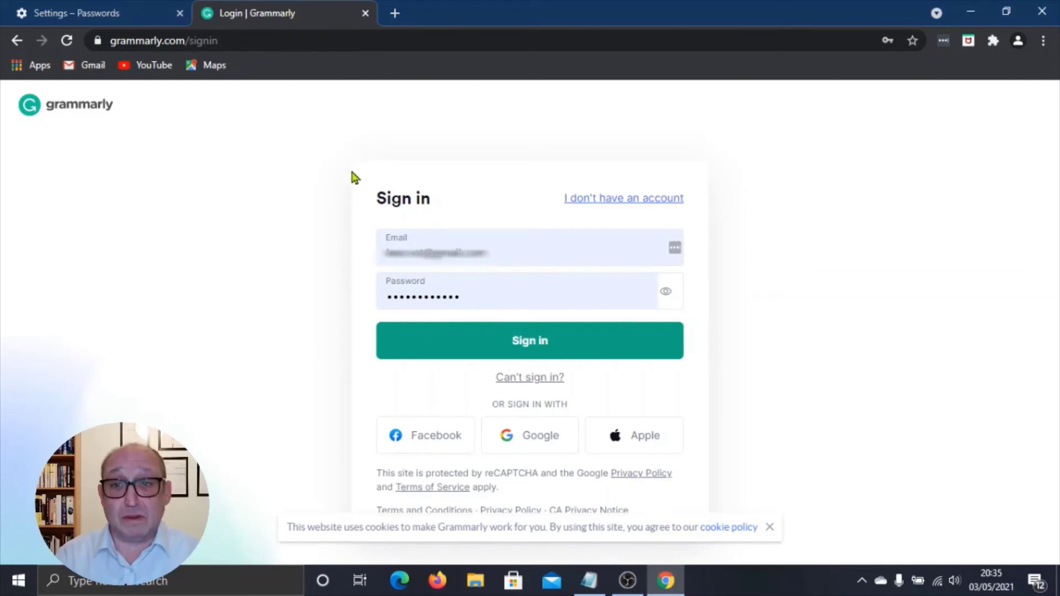
Close the Grammarly login tab and bring the grammarly.com entry into view under Saved Passwords
{"action": "left_click", "coordinate": [366, 13]}
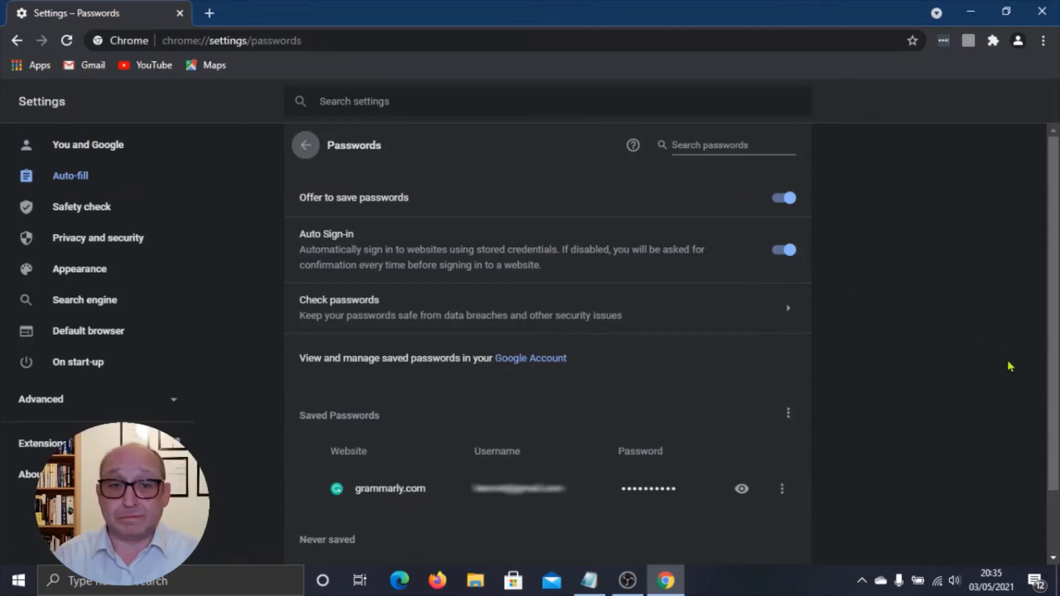
{"action": "scroll", "coordinate": [632, 301], "scroll_direction": "down", "scroll_amount": 1}
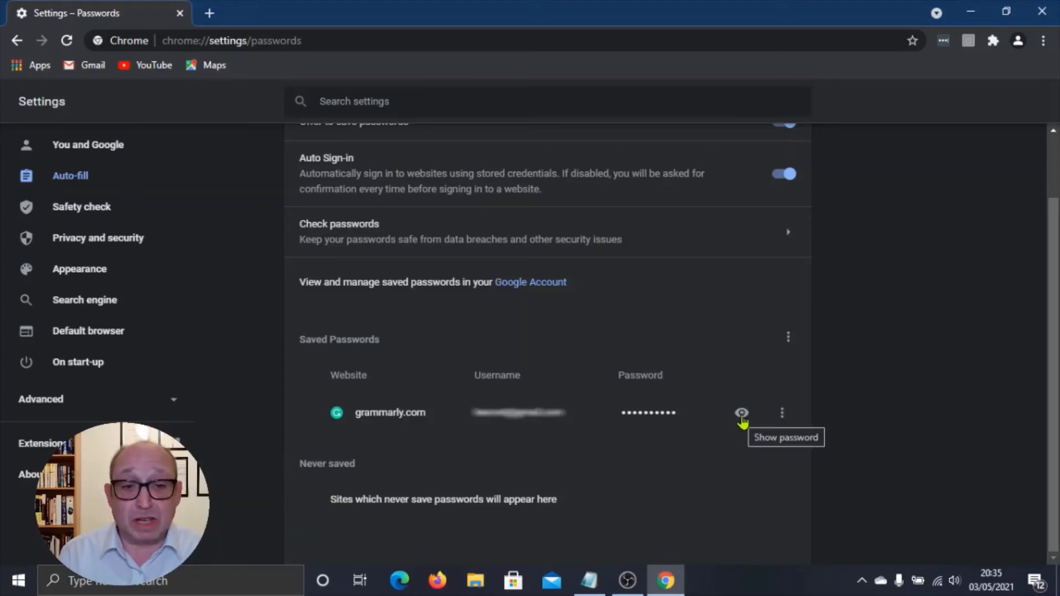
{"action": "left_click", "coordinate": [741, 414]}
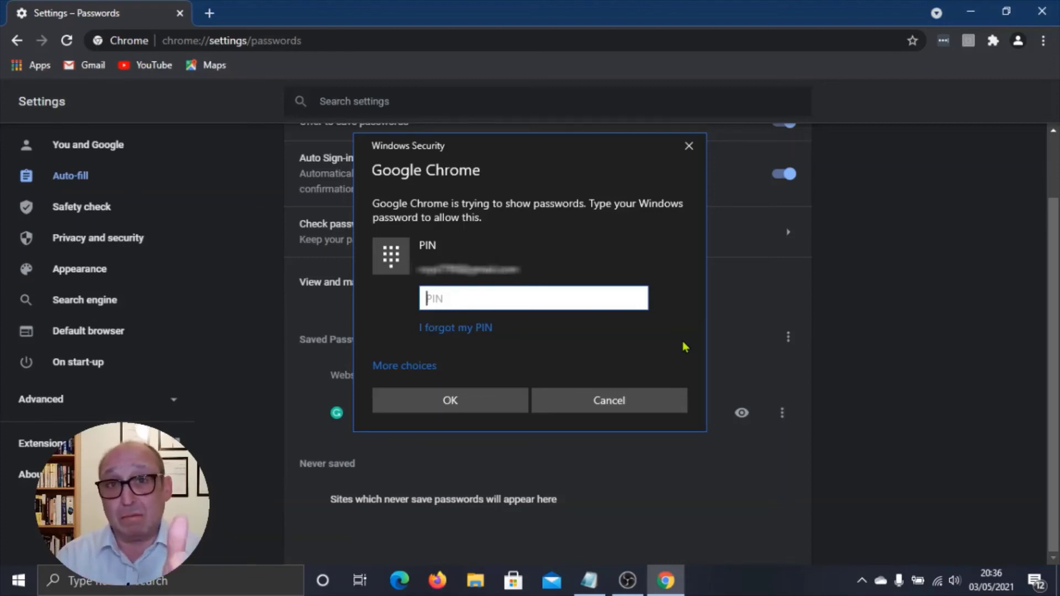
{"action": "left_click", "coordinate": [622, 404]}
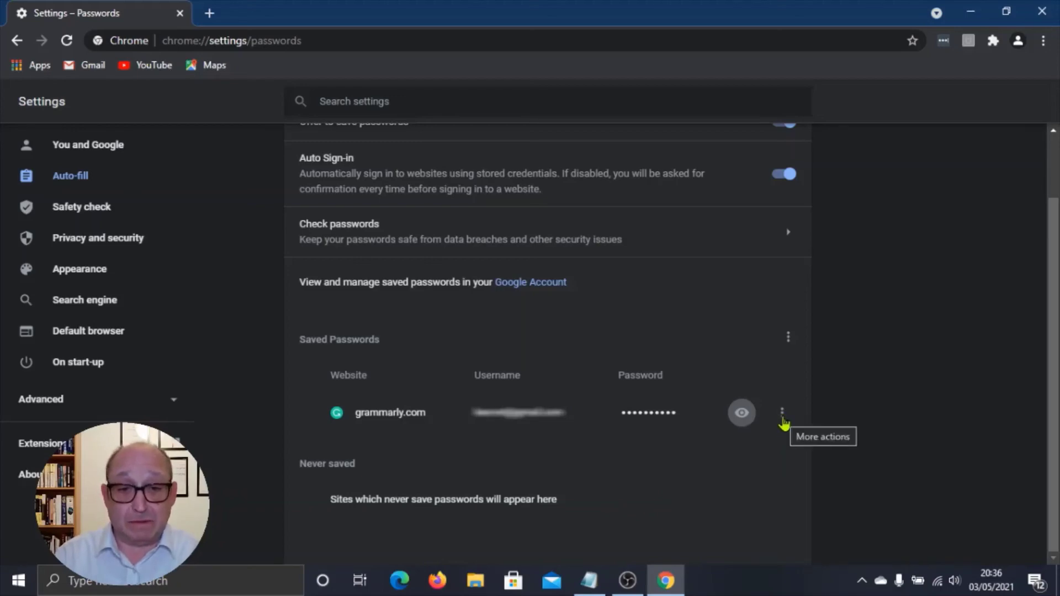
{"action": "left_click", "coordinate": [782, 415]}
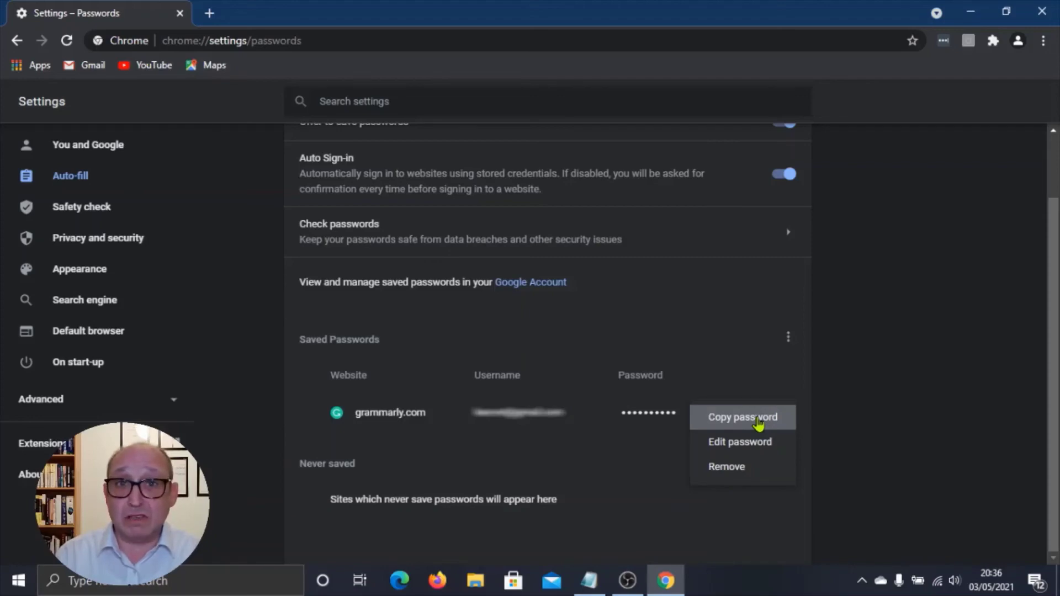
{"action": "left_click", "coordinate": [757, 422]}
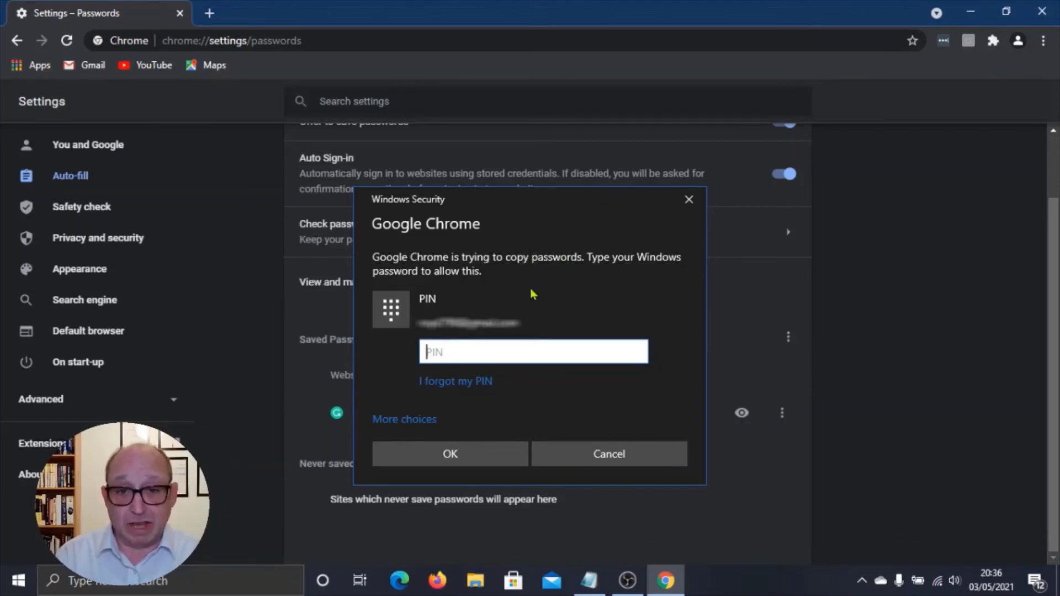
{"action": "left_click", "coordinate": [596, 462]}
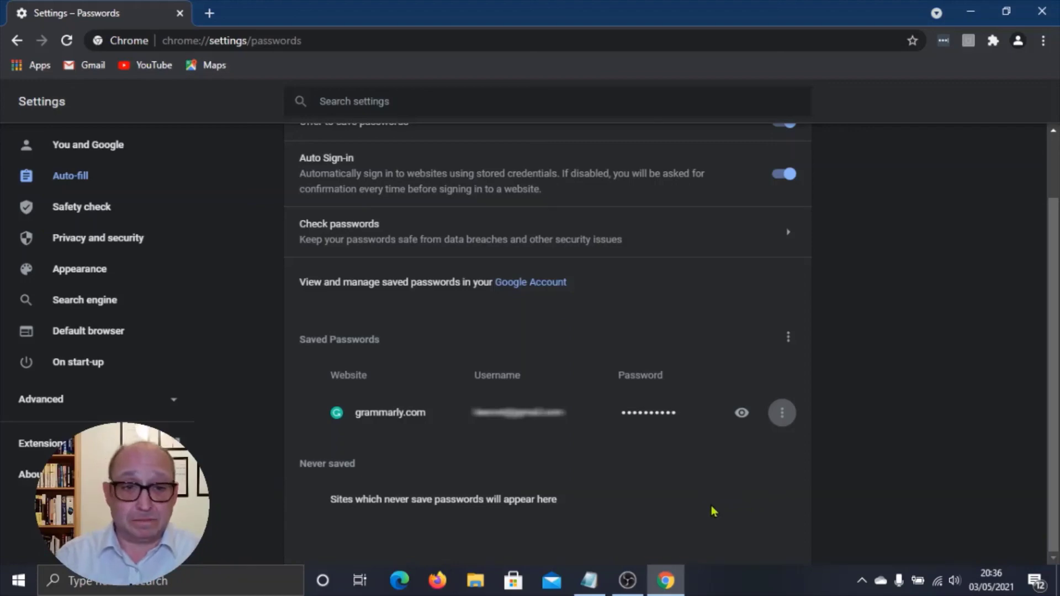
{"action": "left_click", "coordinate": [784, 421]}
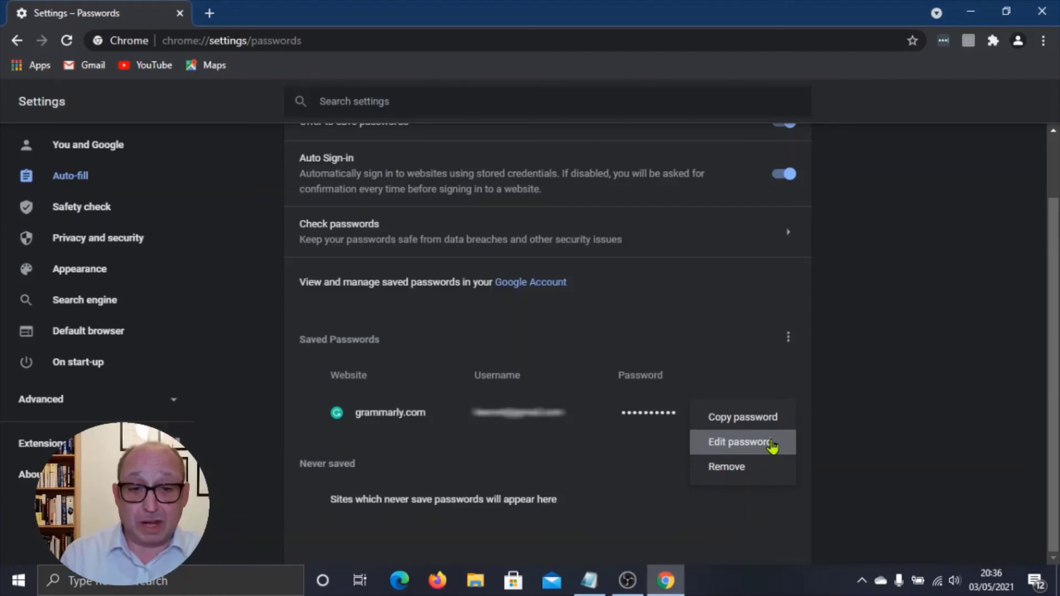
{"action": "left_click", "coordinate": [772, 445]}
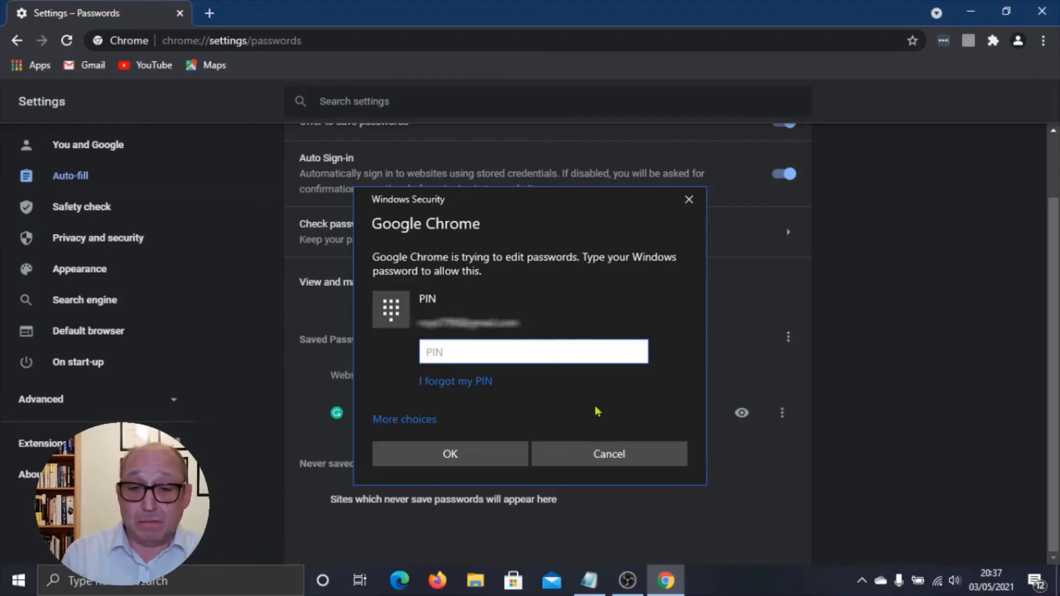
{"action": "left_click", "coordinate": [610, 455]}
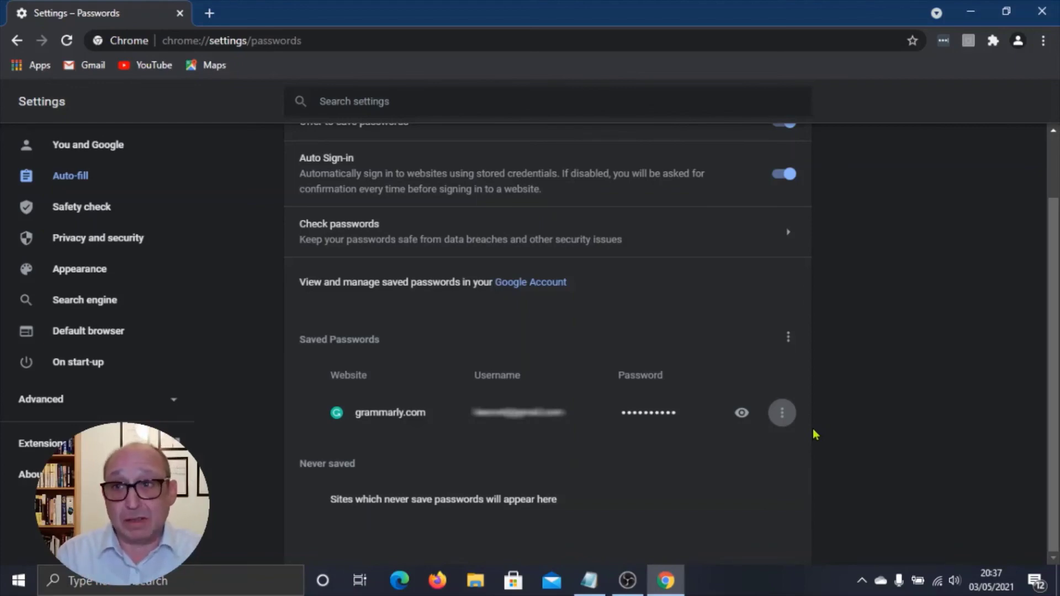
Remove the grammarly.com entry from Saved Passwords via its three-dot menu
{"action": "left_click", "coordinate": [781, 419]}
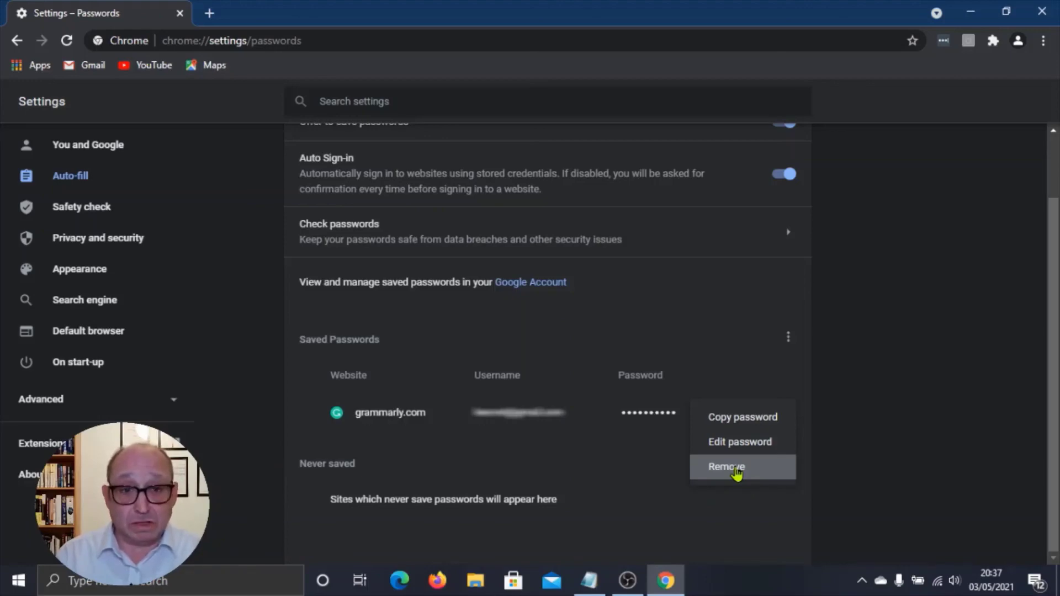
{"action": "left_click", "coordinate": [736, 468]}
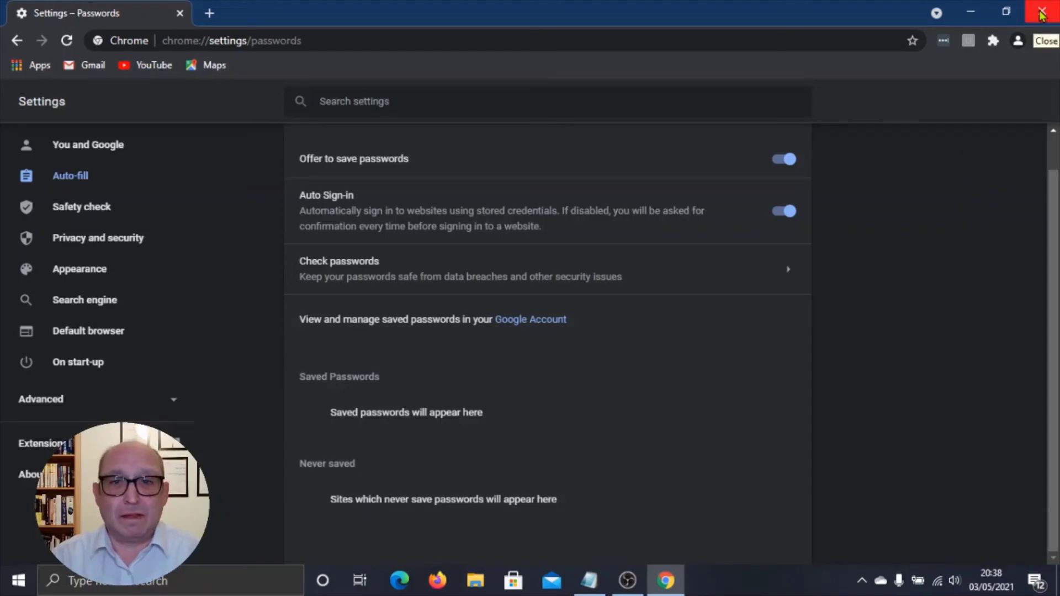
{"action": "left_click", "coordinate": [1041, 15]}
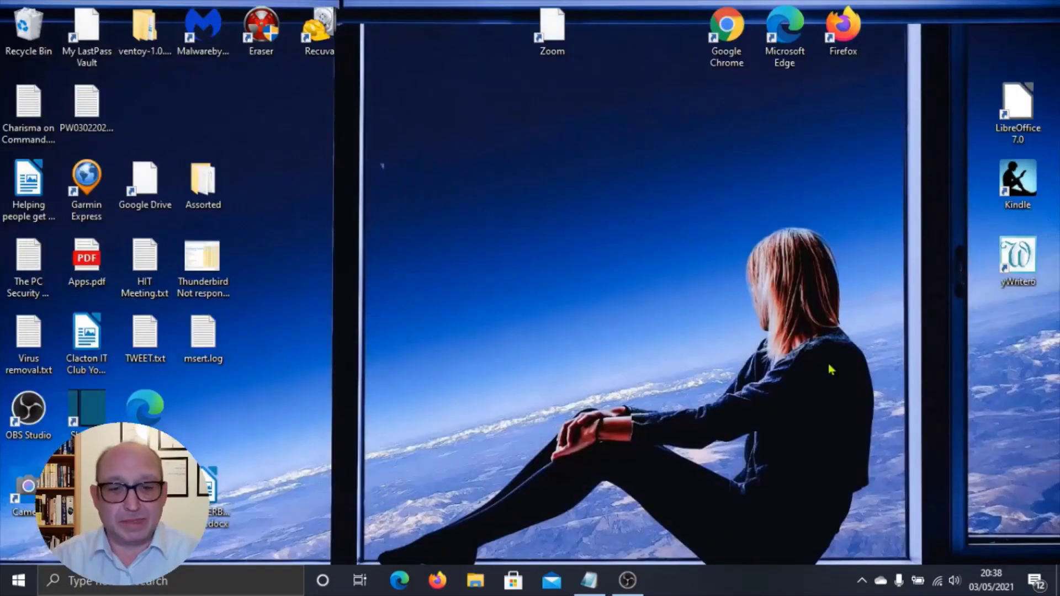